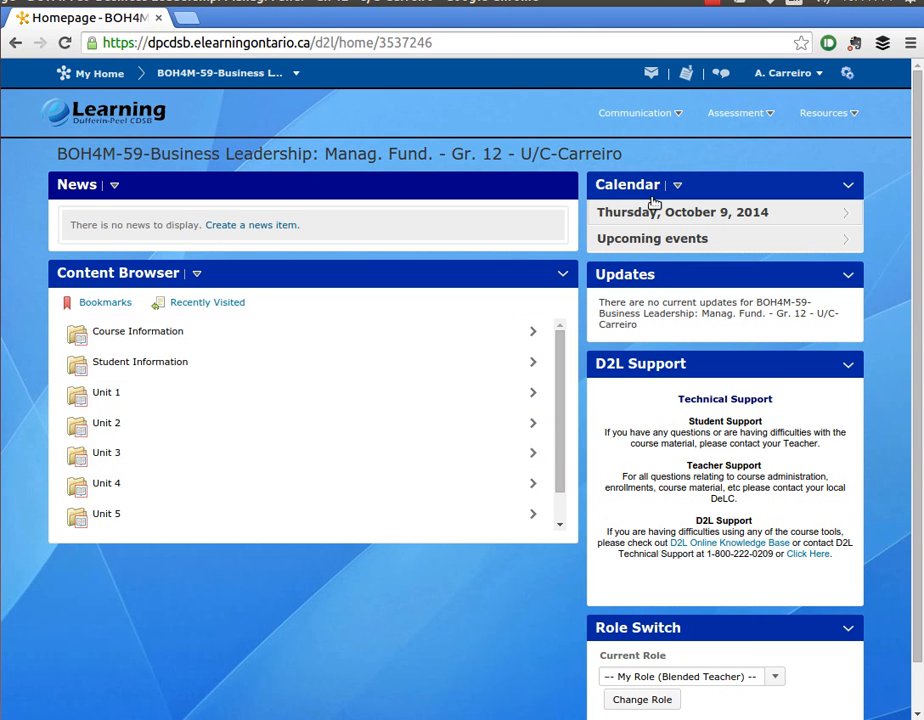
Step: Open the Content 1 topic of Unit 1 in the course content and start editing its HTML
left_click(857, 113)
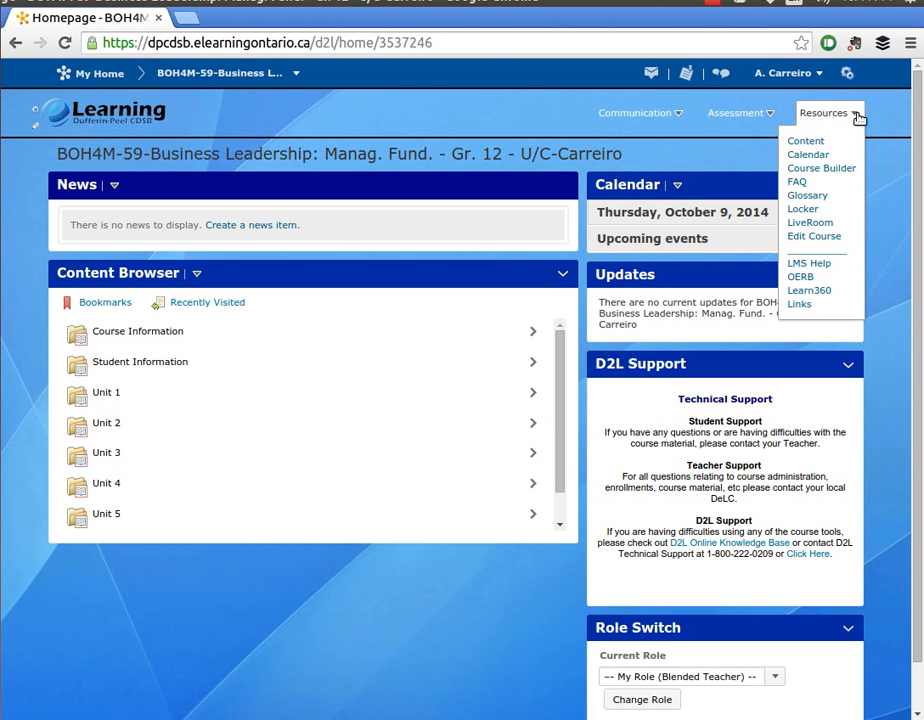
left_click(818, 148)
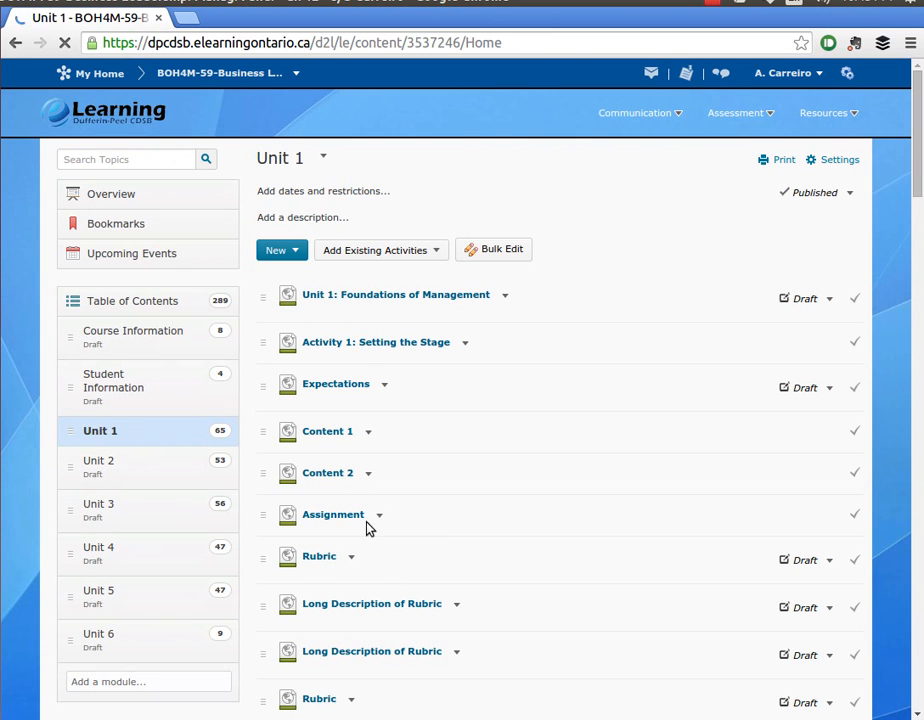
left_click(334, 436)
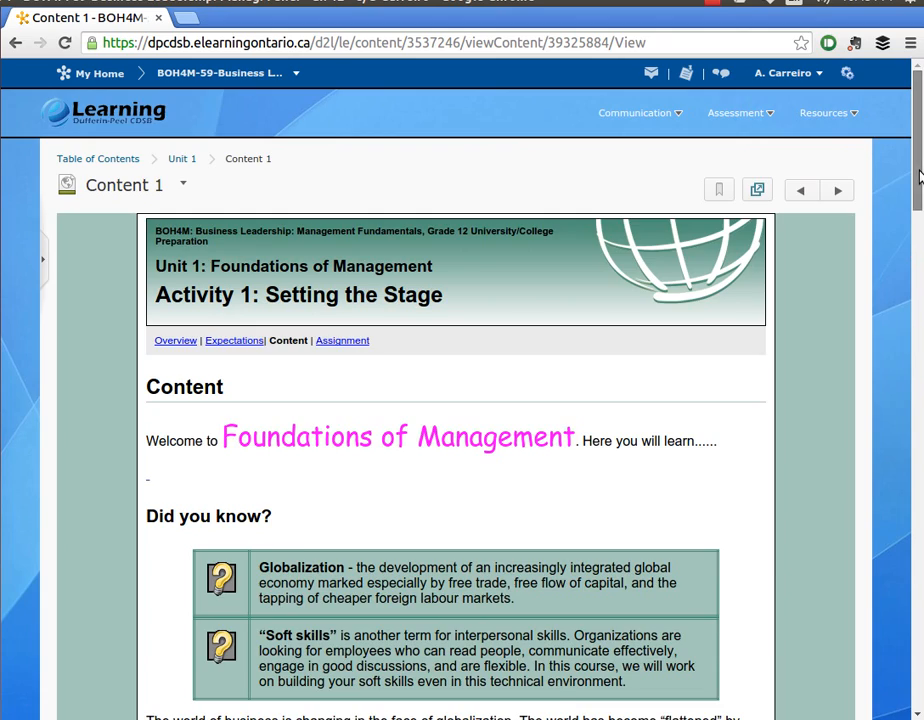
left_click_drag(920, 177, 920, 620)
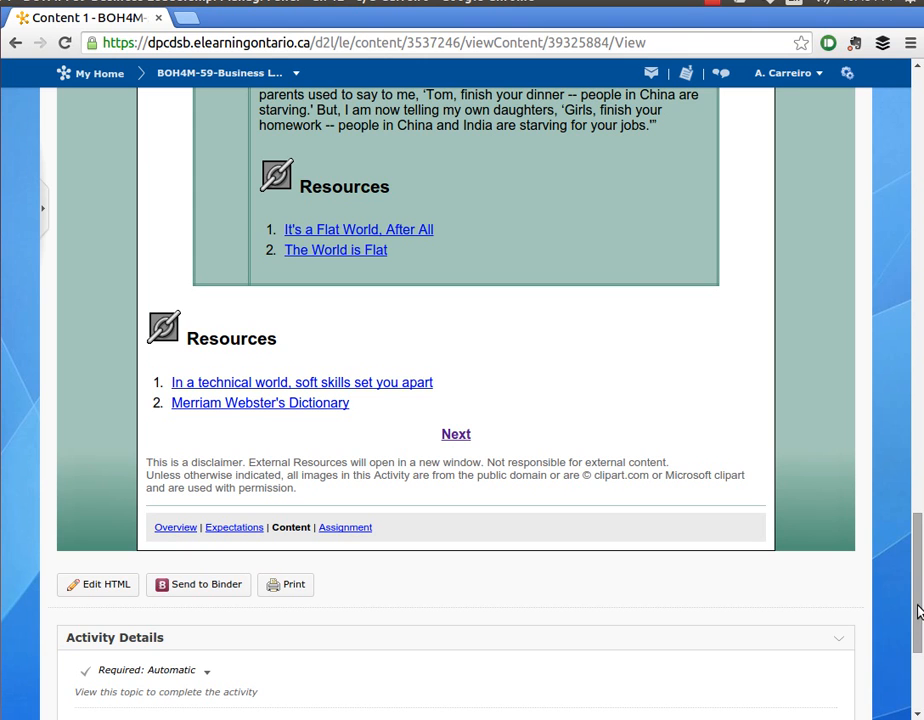
left_click(99, 592)
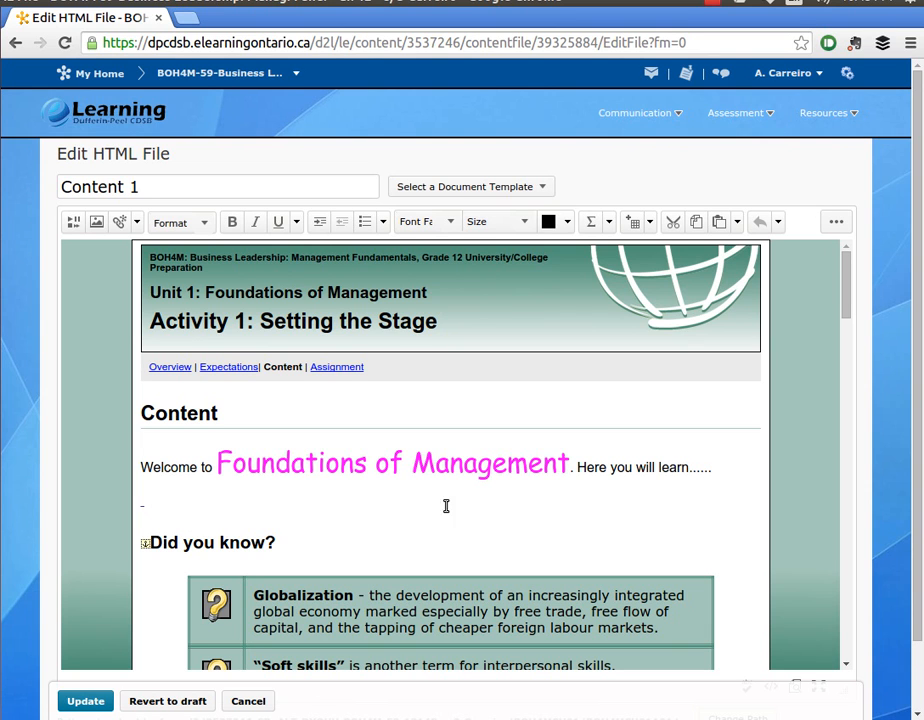
Step: Add the line "click here to visit the Dufferin Peel website:" below the welcome sentence
left_click(721, 468)
key("Return")
key("Return")
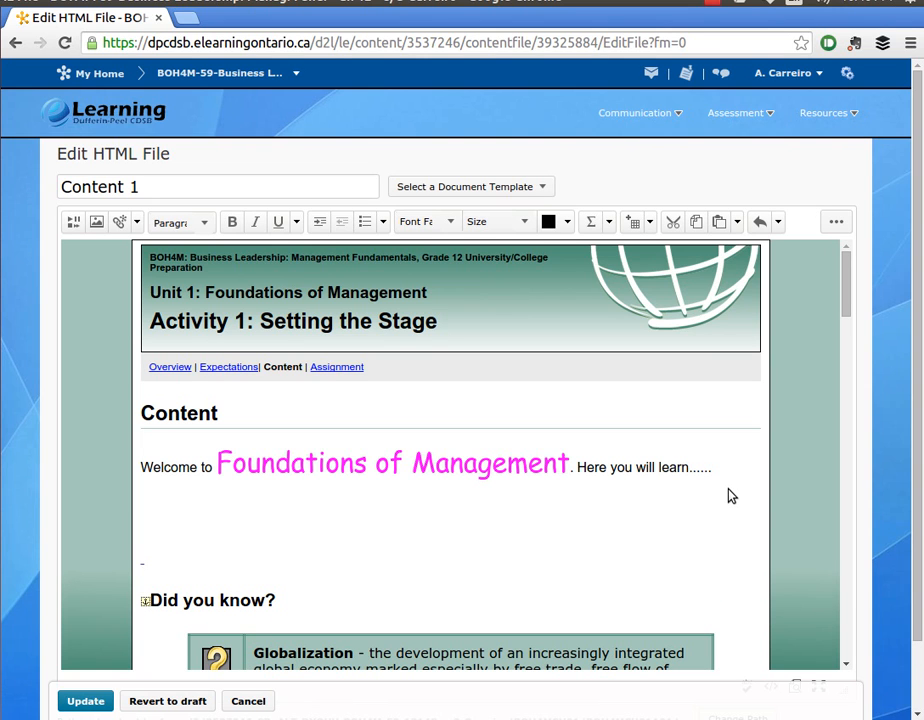
type("click here to")
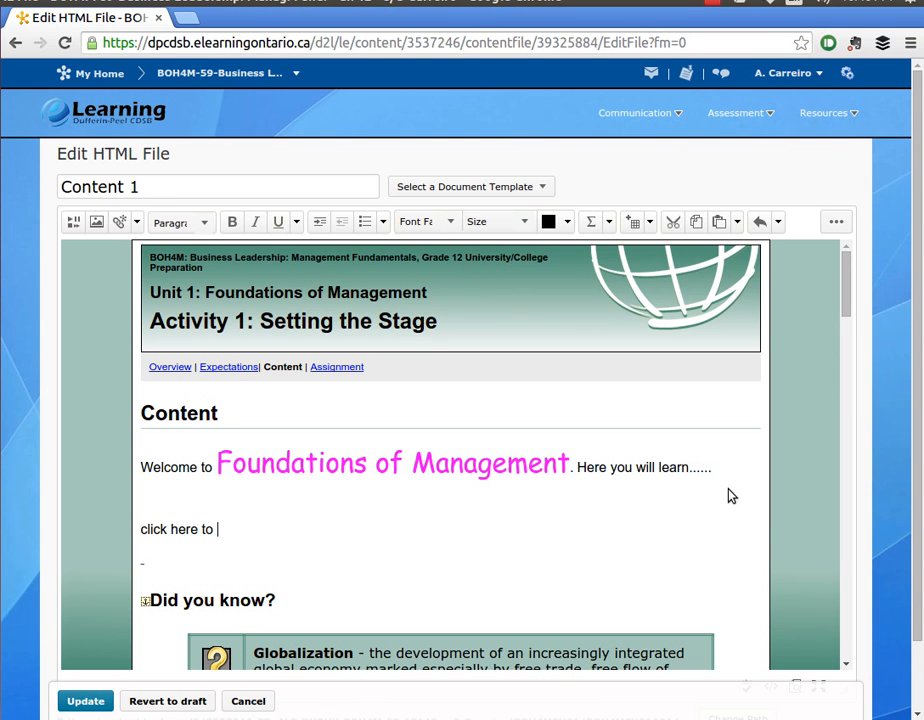
type(" visit the Duf")
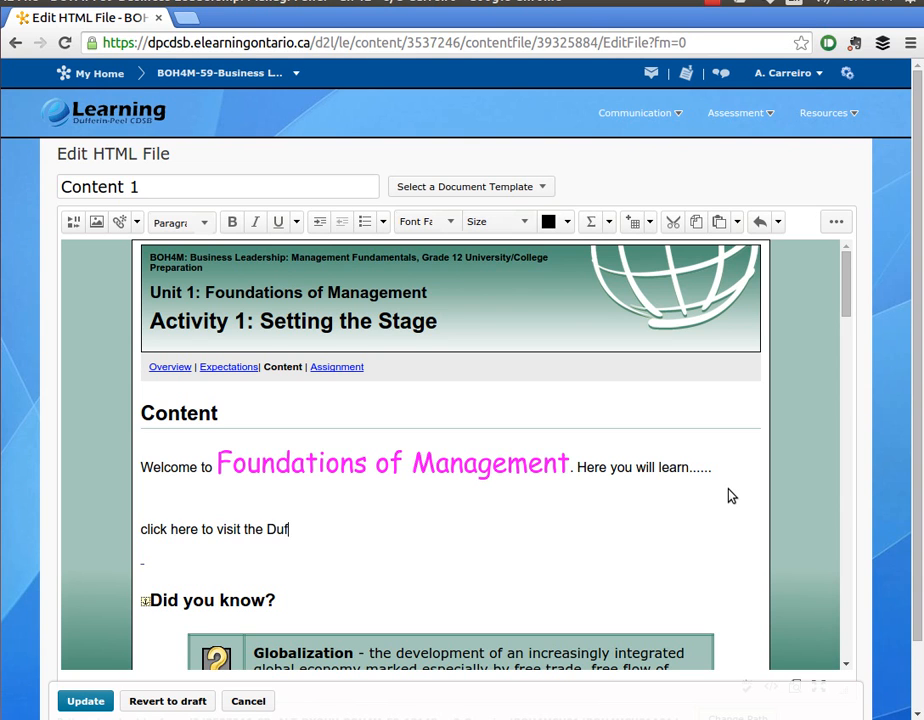
type("ferin Peel website")
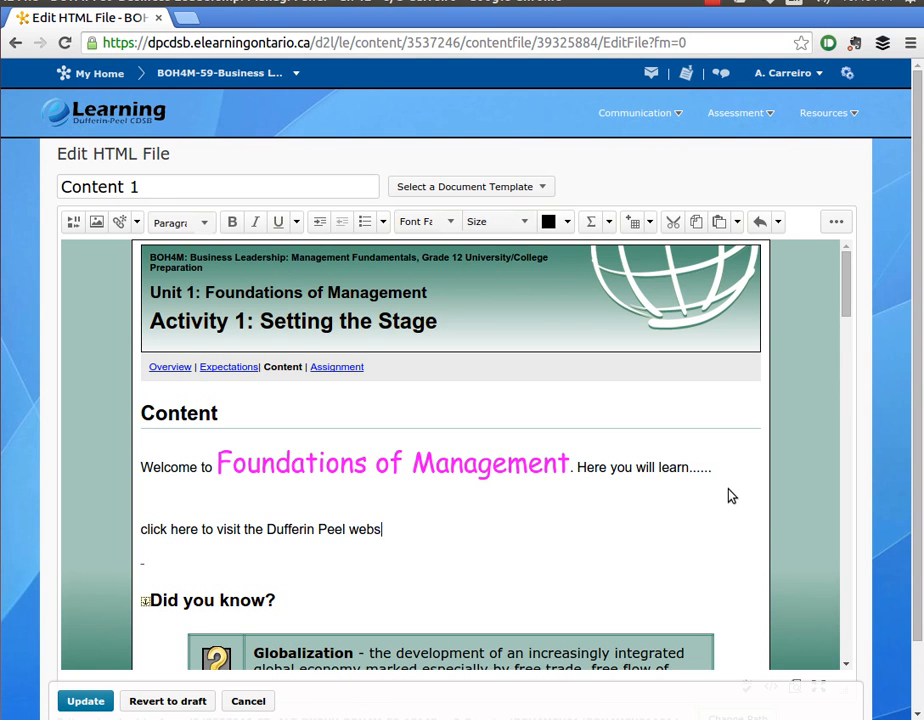
type(":")
left_click(120, 222)
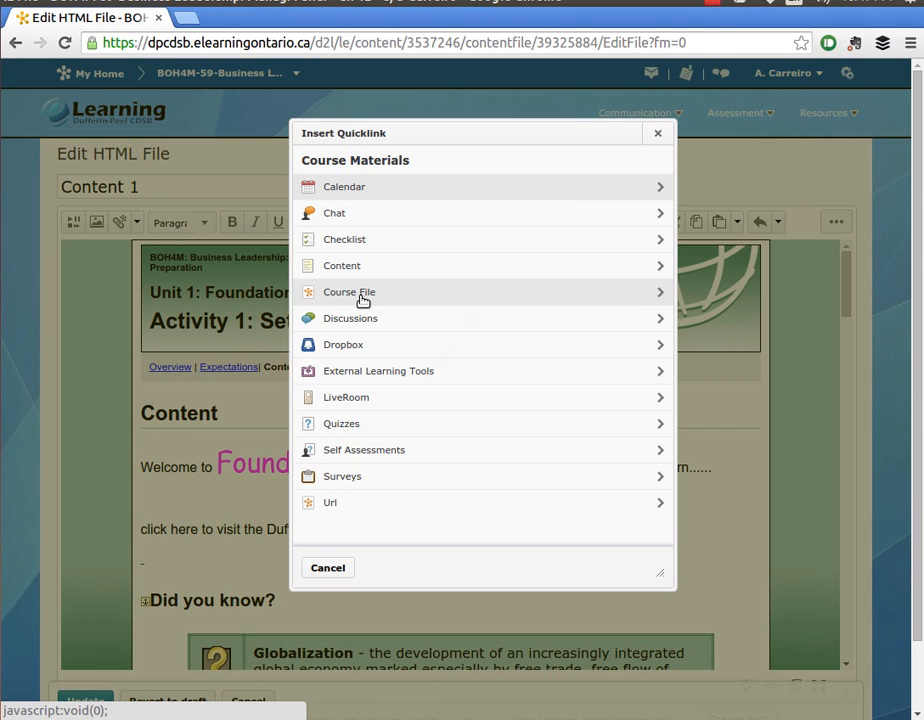
left_click(332, 503)
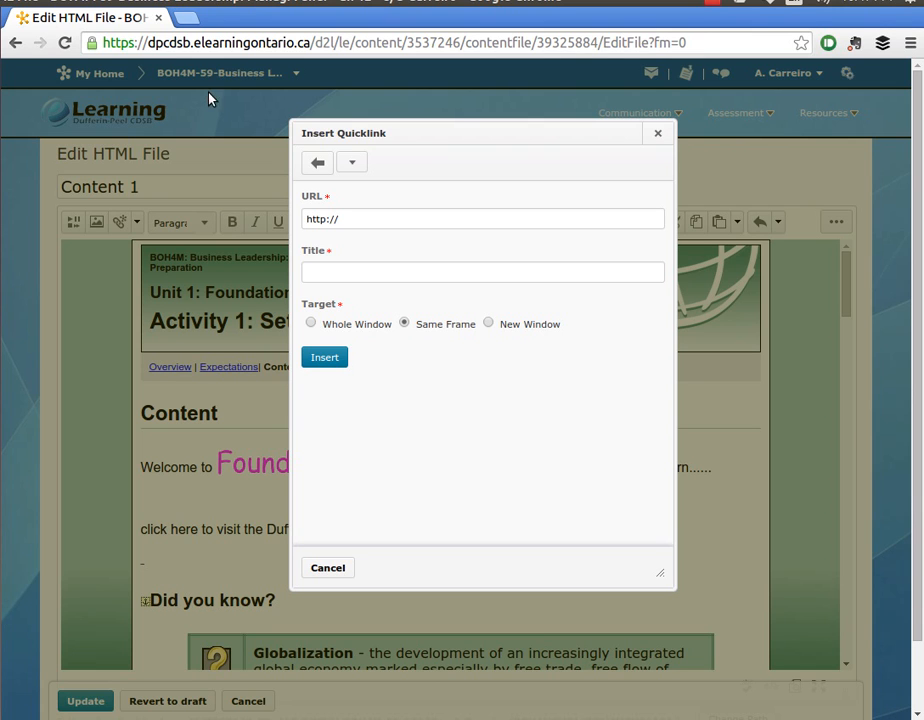
left_click(359, 217)
type("www")
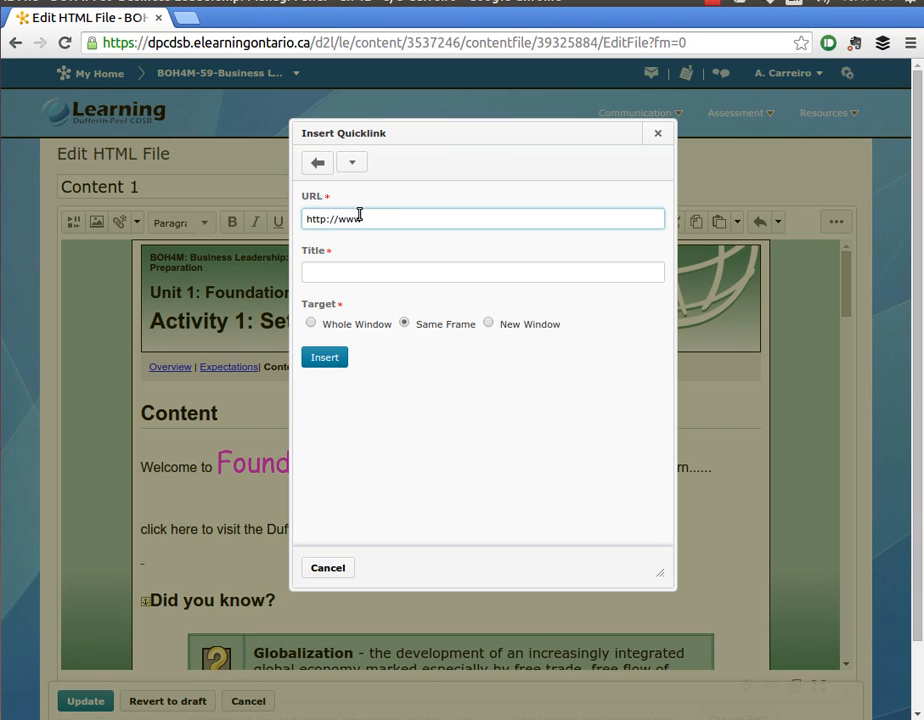
type(".dpcdsb.org")
left_click(356, 280)
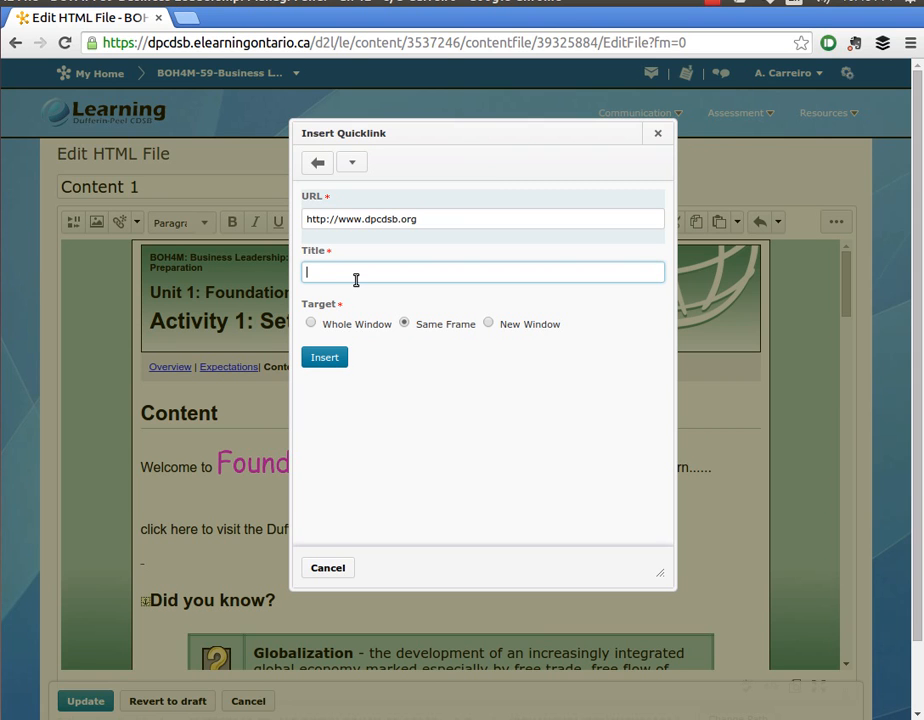
type("DPCDSB")
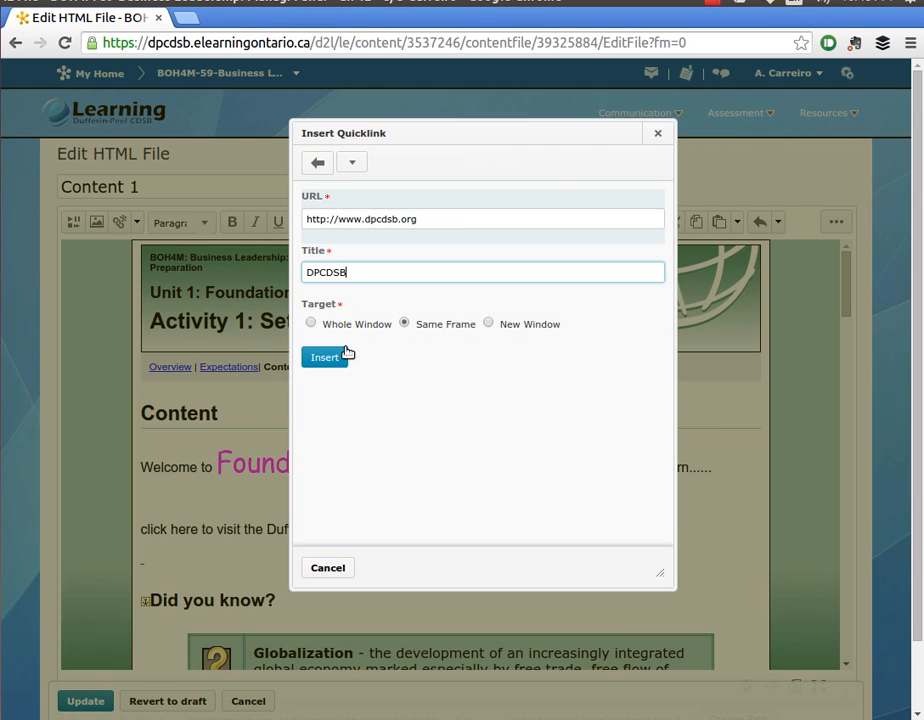
left_click(310, 323)
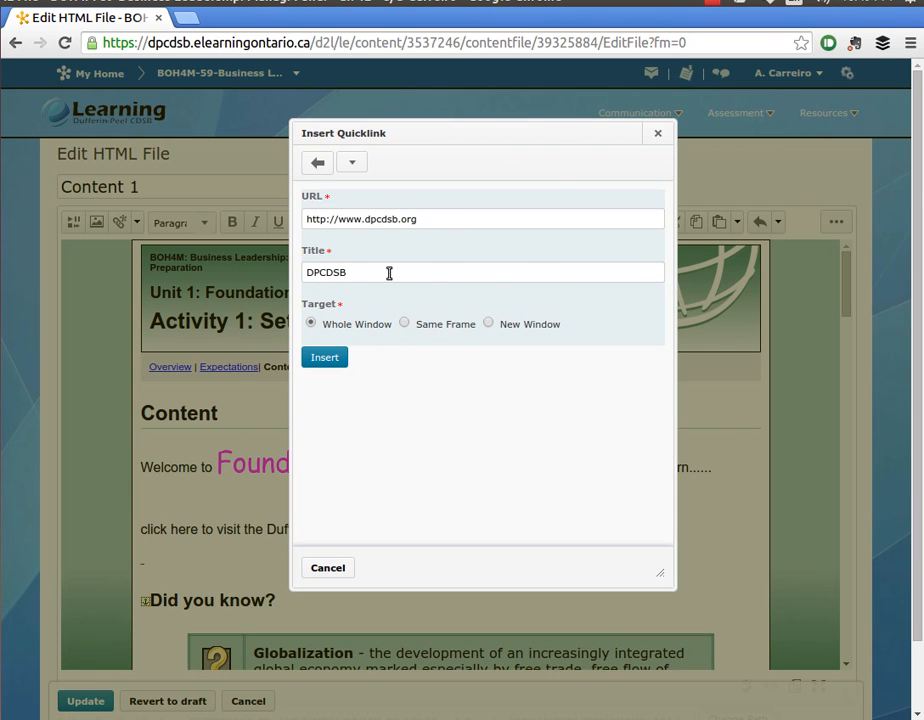
left_click(438, 133)
left_click_drag(398, 136, 450, 351)
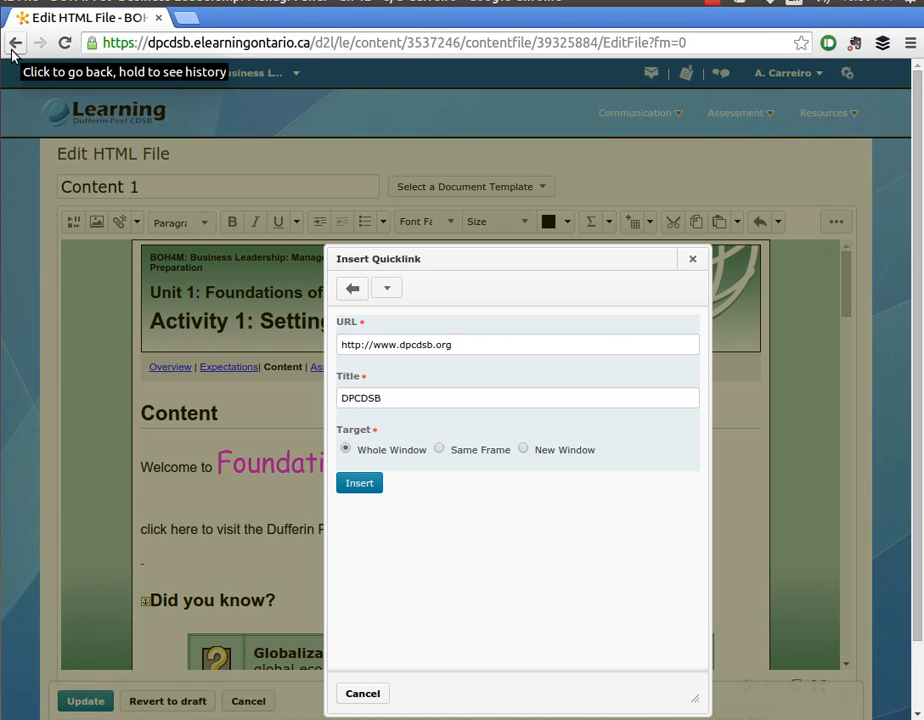
left_click(524, 450)
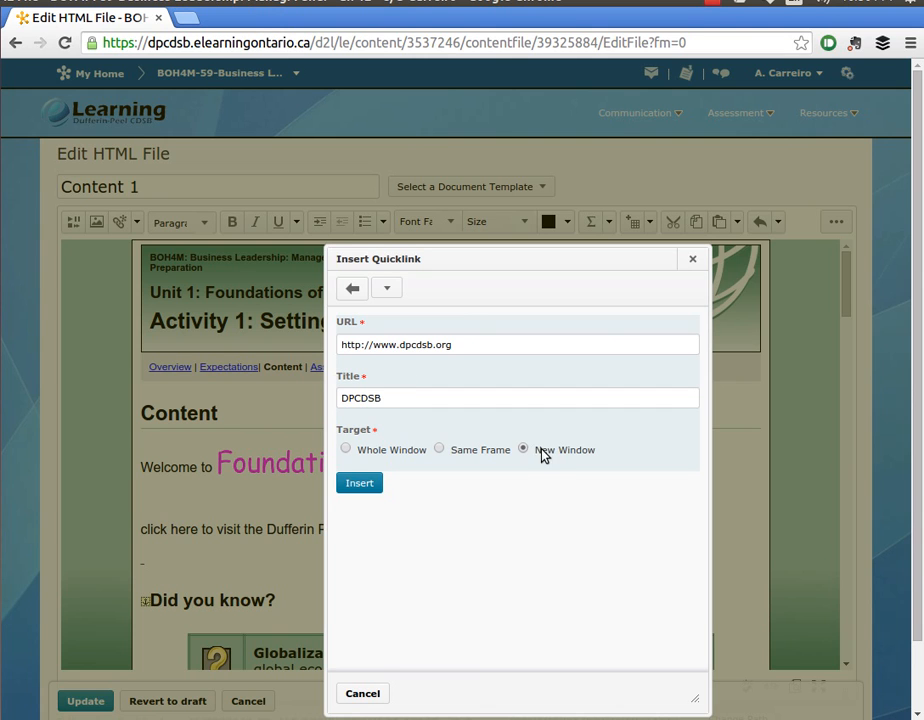
left_click(369, 490)
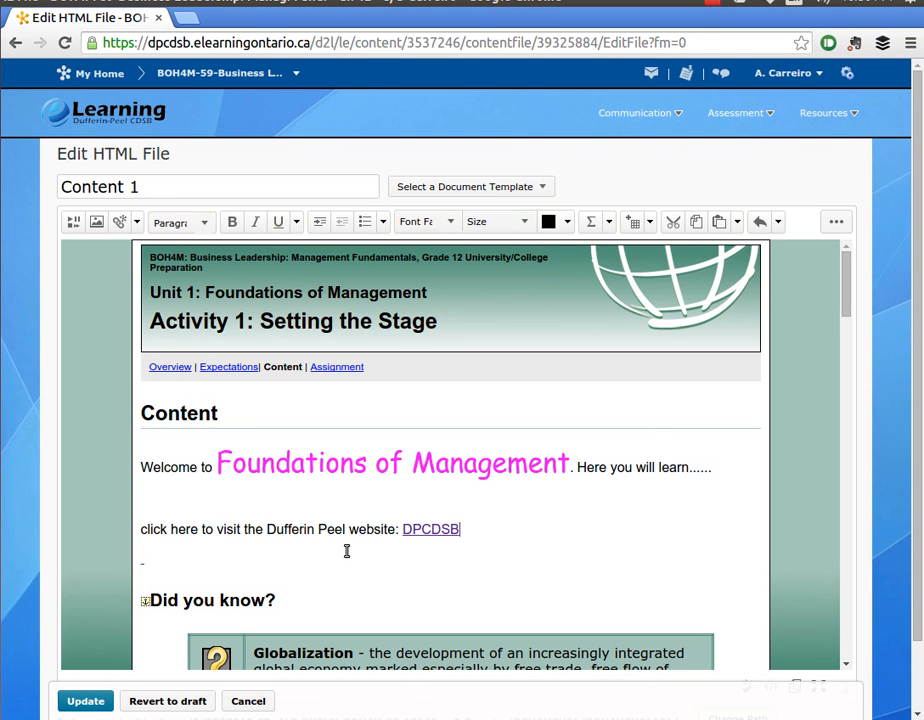
Step: Delete the DPCDSB link at the end of the Dufferin Peel line
left_click_drag(462, 530, 396, 528)
left_click_drag(458, 533, 403, 523)
key("BackSpace")
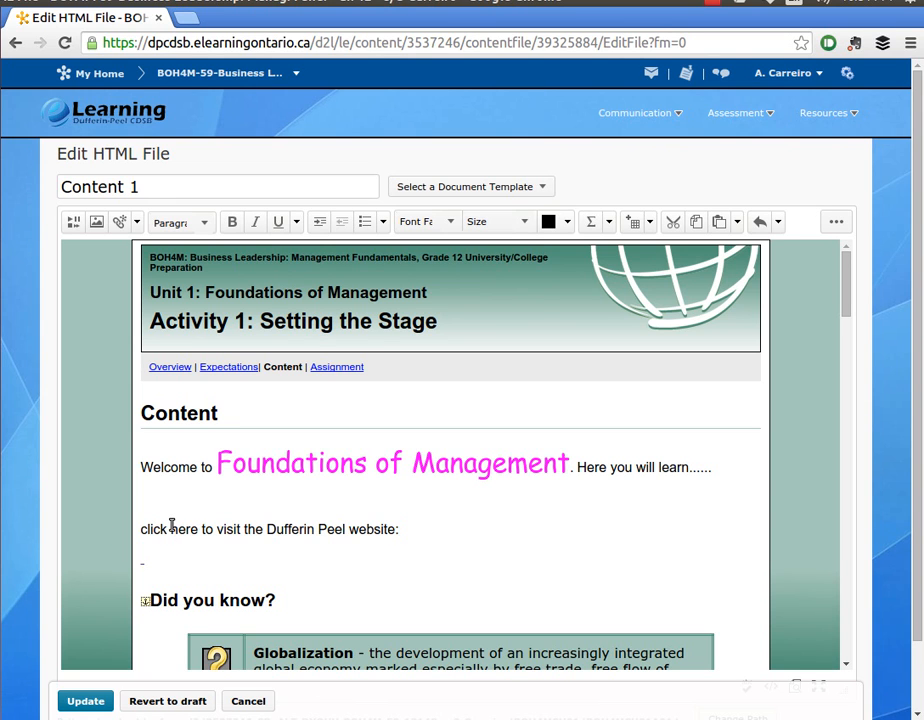
left_click_drag(172, 527, 193, 527)
left_click_drag(170, 530, 198, 530)
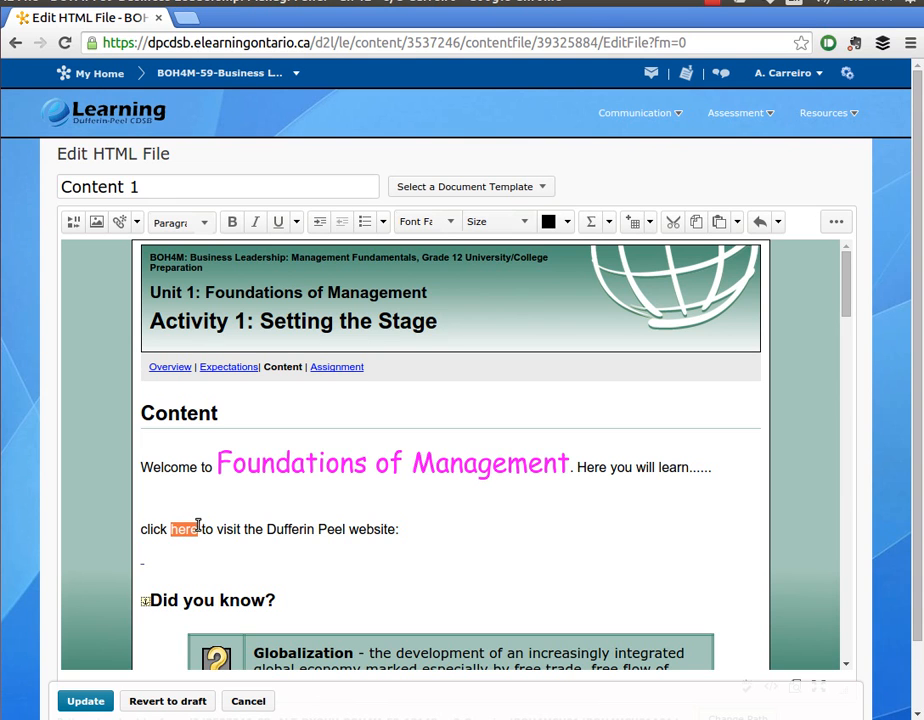
left_click(121, 224)
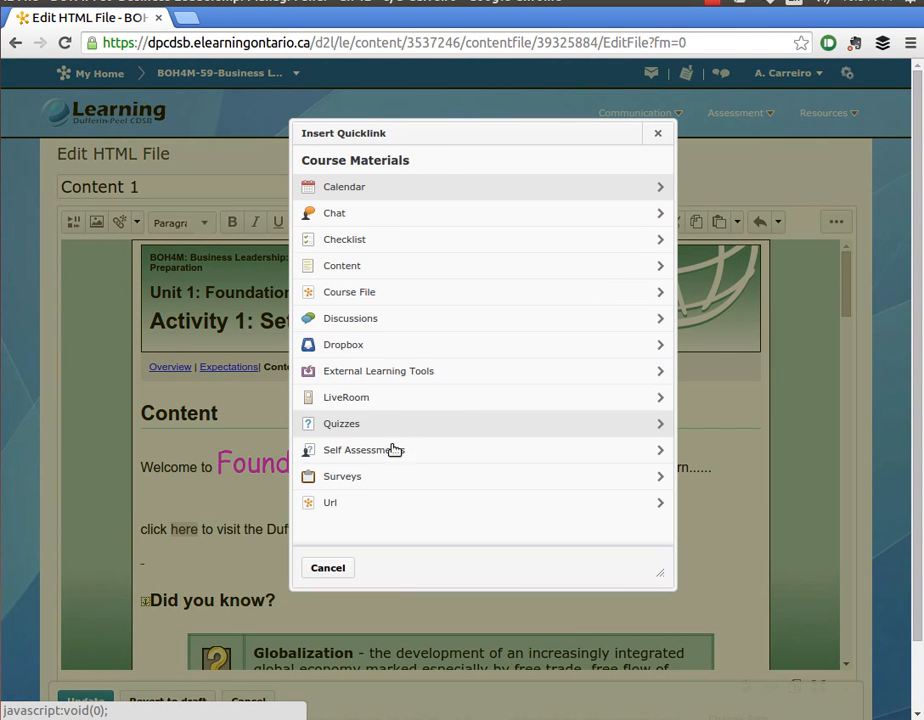
left_click(332, 503)
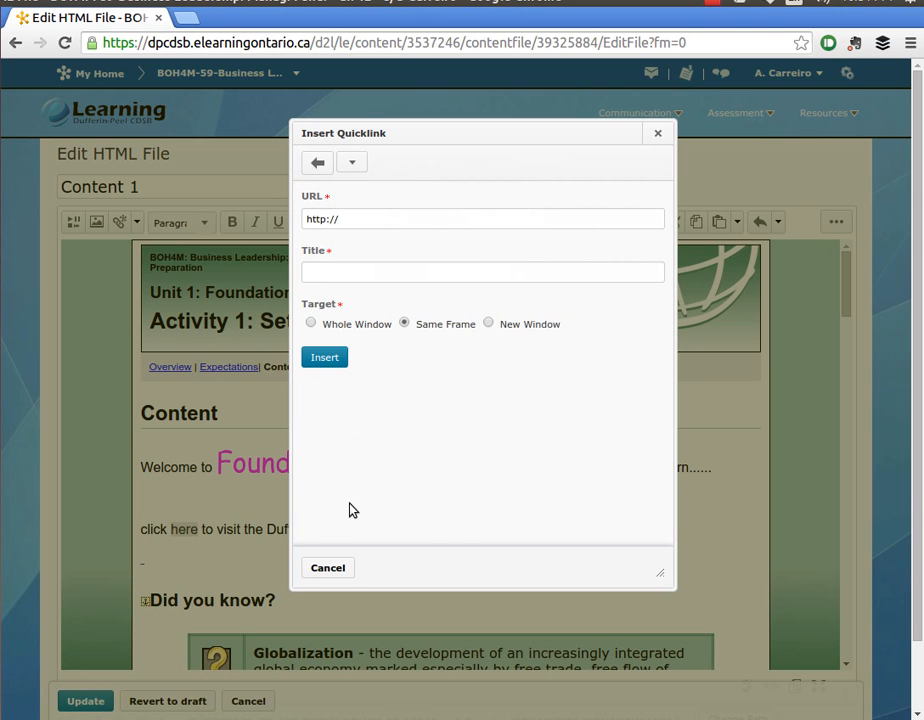
left_click(377, 221)
type("WWW.")
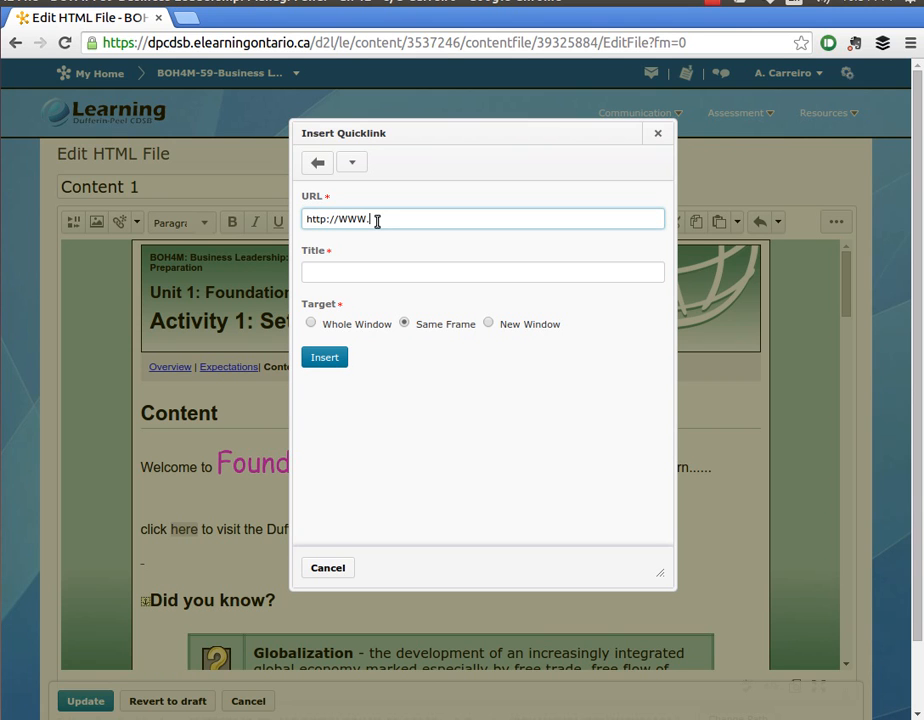
type("DPCDSB.ORG")
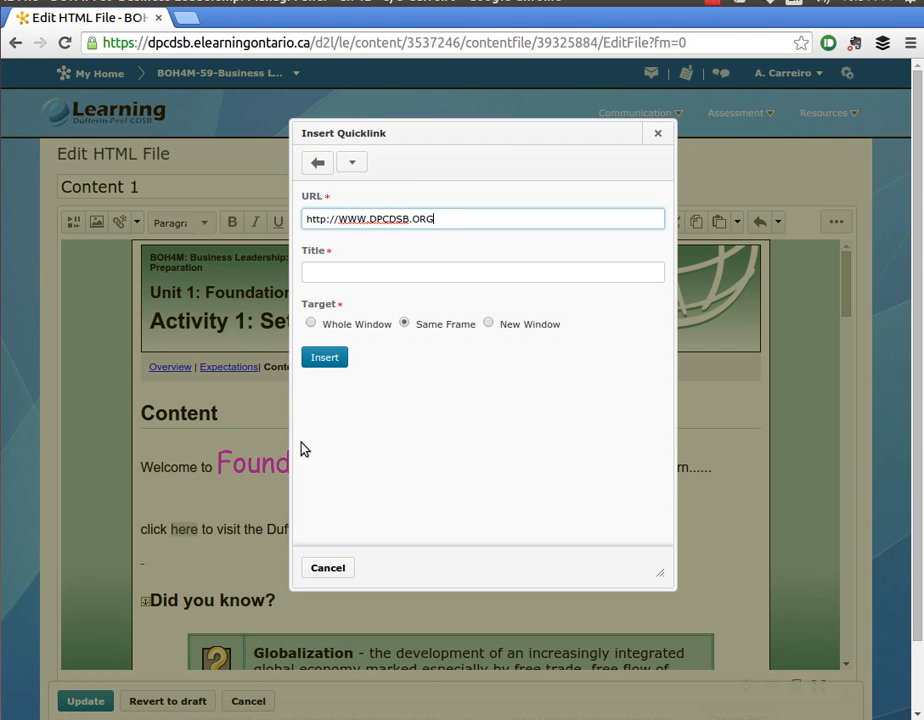
left_click(488, 324)
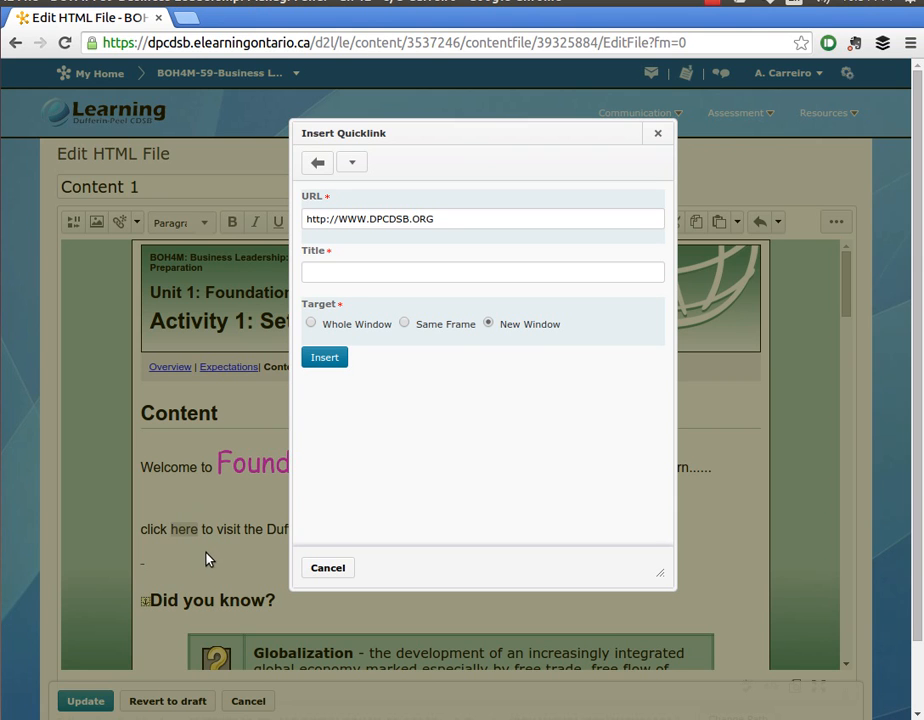
left_click(368, 273)
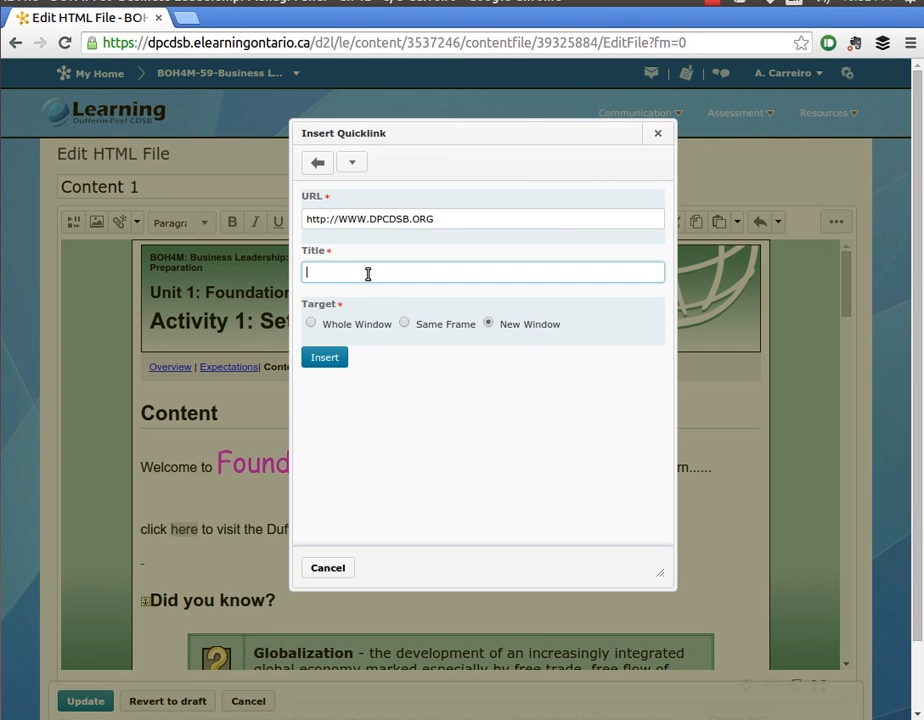
type("HELLO")
left_click(336, 358)
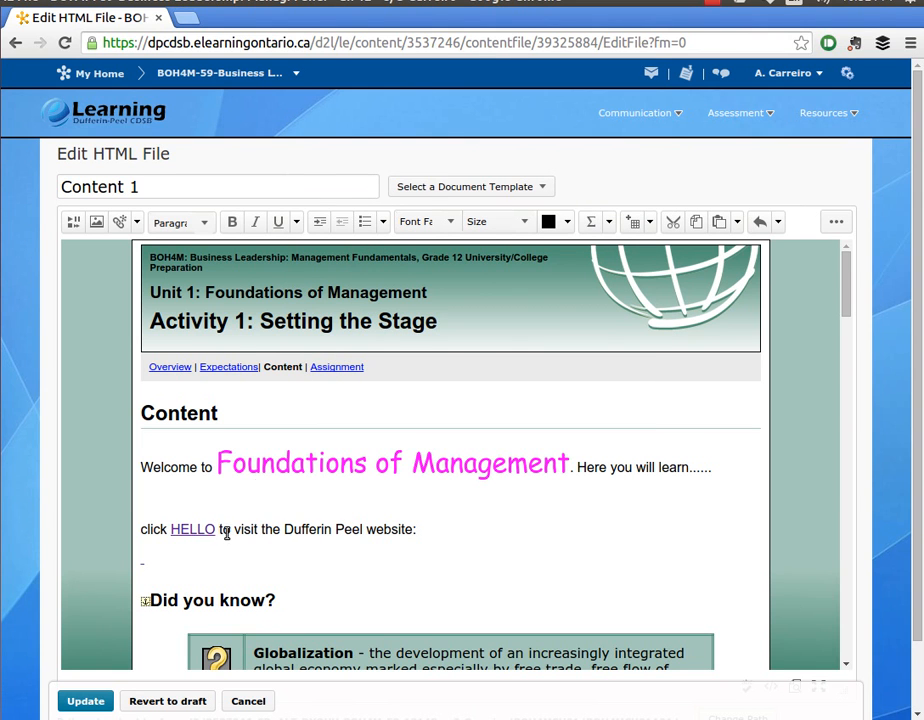
left_click_drag(217, 529, 168, 531)
key("BackSpace")
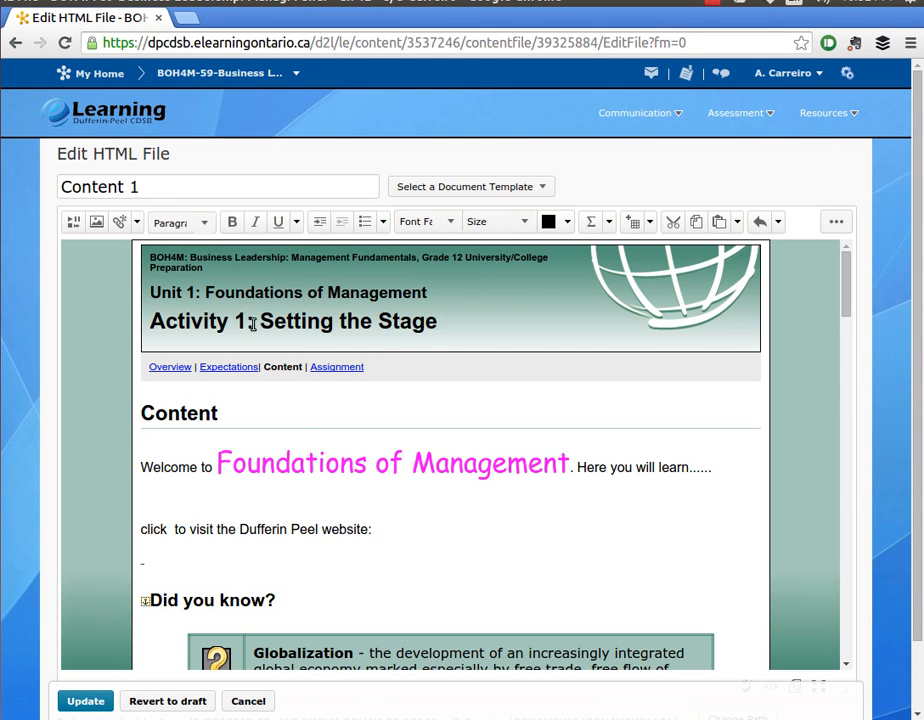
left_click(121, 227)
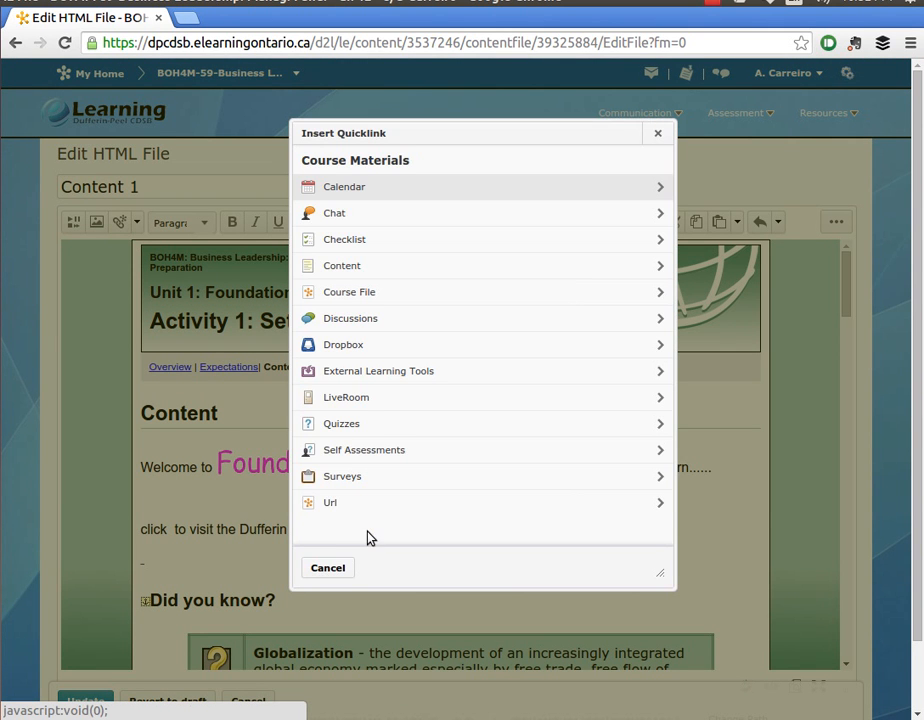
left_click(334, 503)
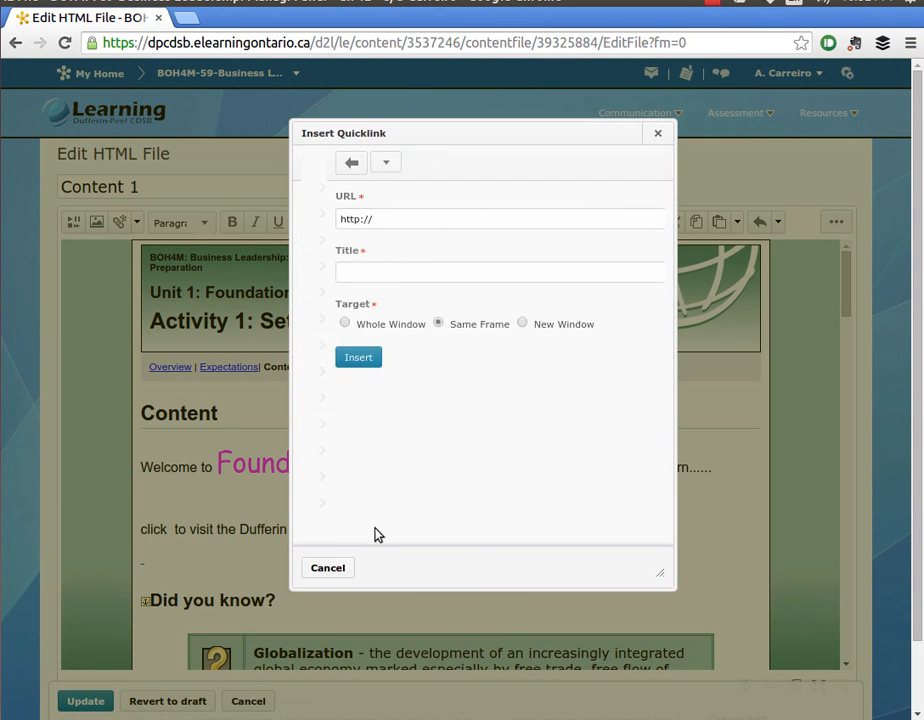
left_click(342, 271)
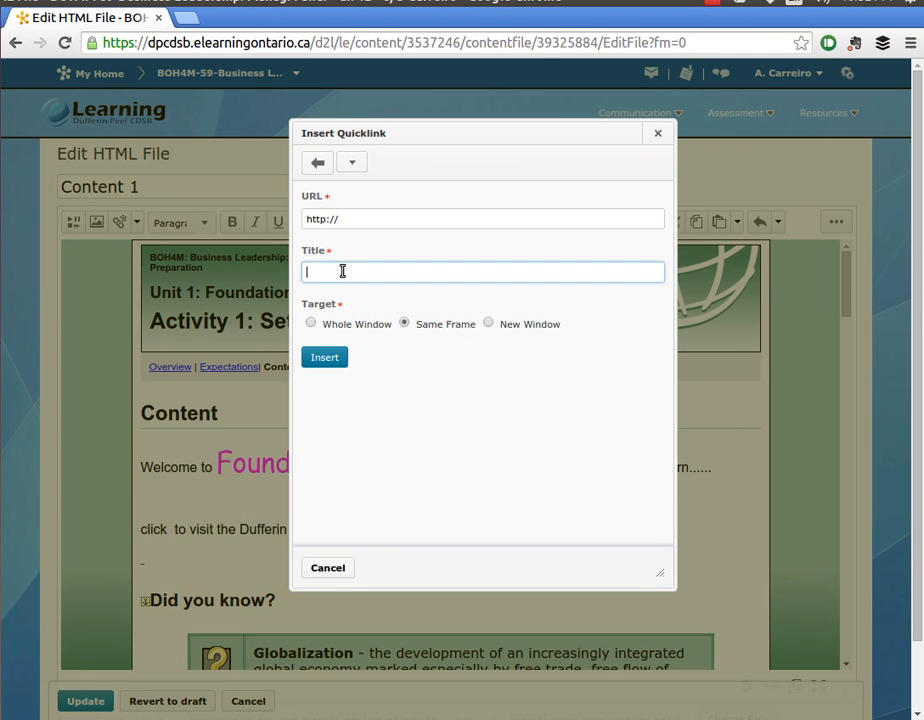
type("HERE")
key("BackSpace")
key("BackSpace")
key("BackSpace")
key("BackSpace")
type("here")
left_click(363, 220)
type("www.dpc")
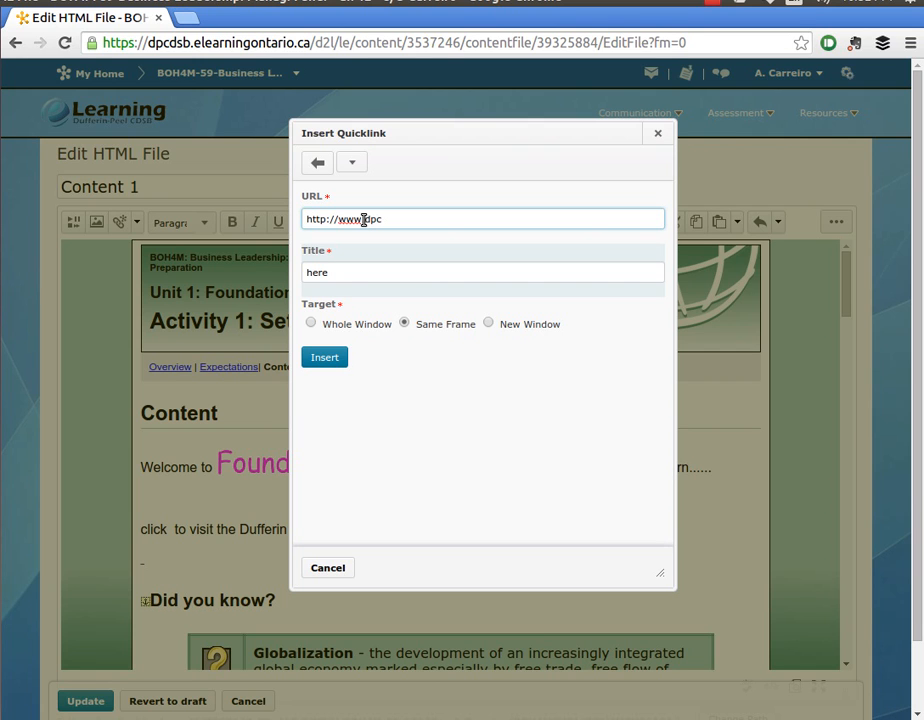
type("dsb.org")
left_click(489, 325)
left_click(340, 360)
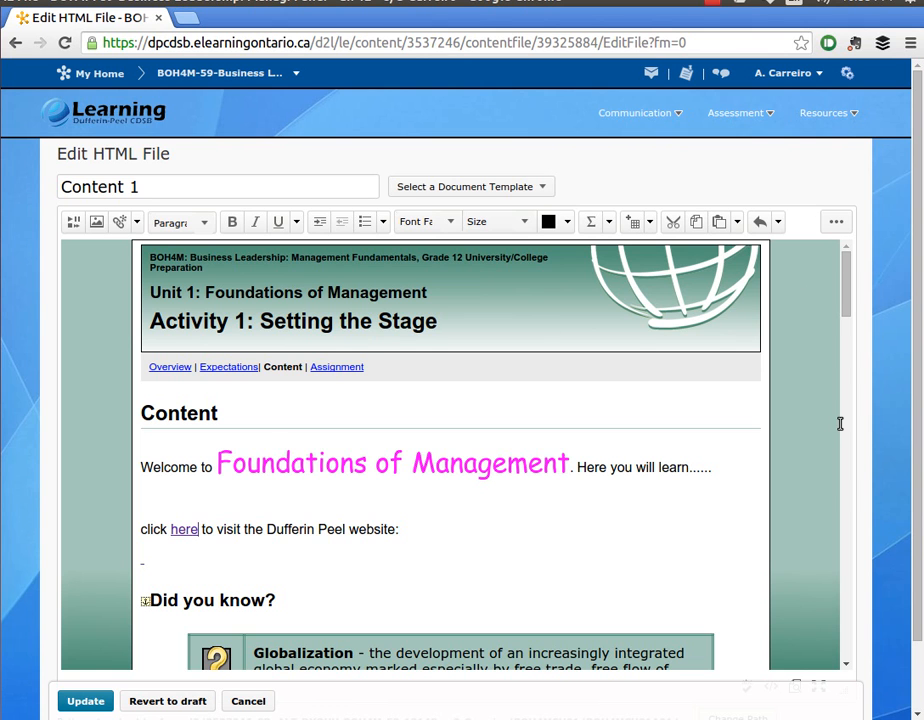
Step: Update the Content 1 page, overwriting the existing content.html file
scroll(916, 548, "down", 3)
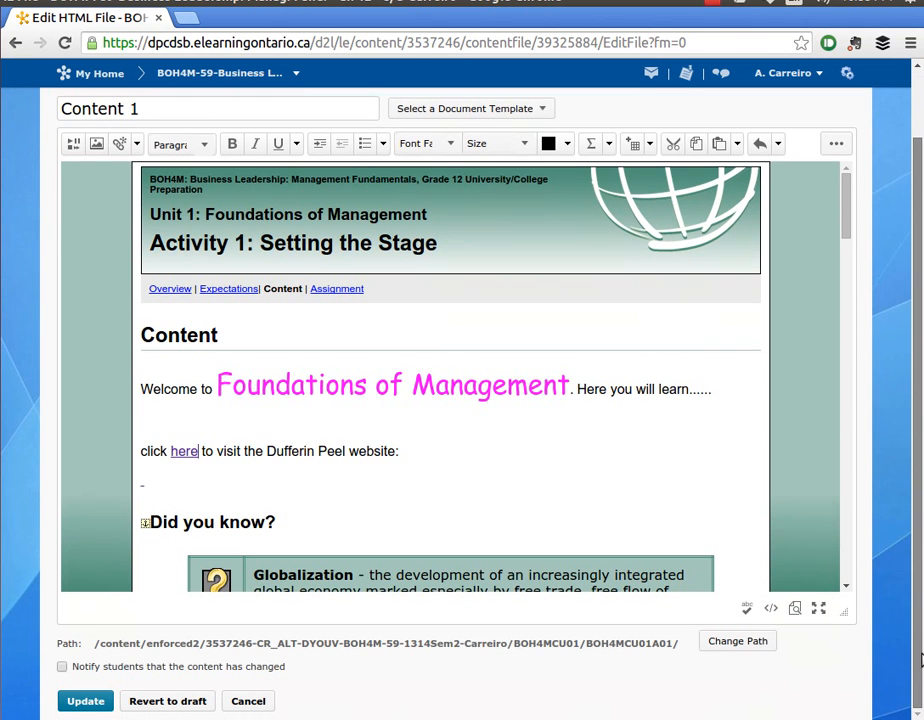
left_click(98, 705)
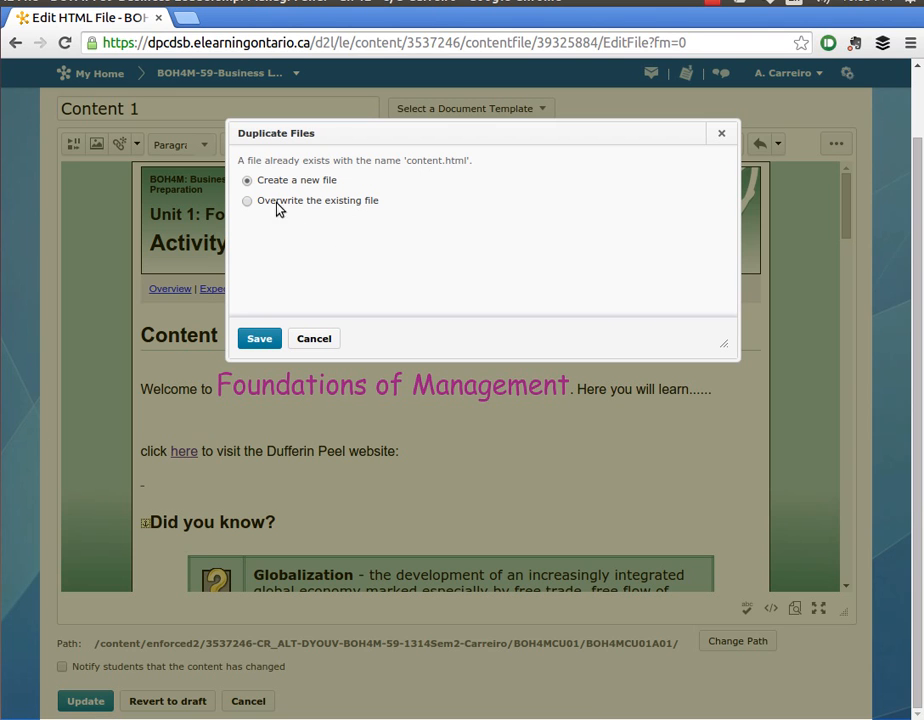
left_click(247, 201)
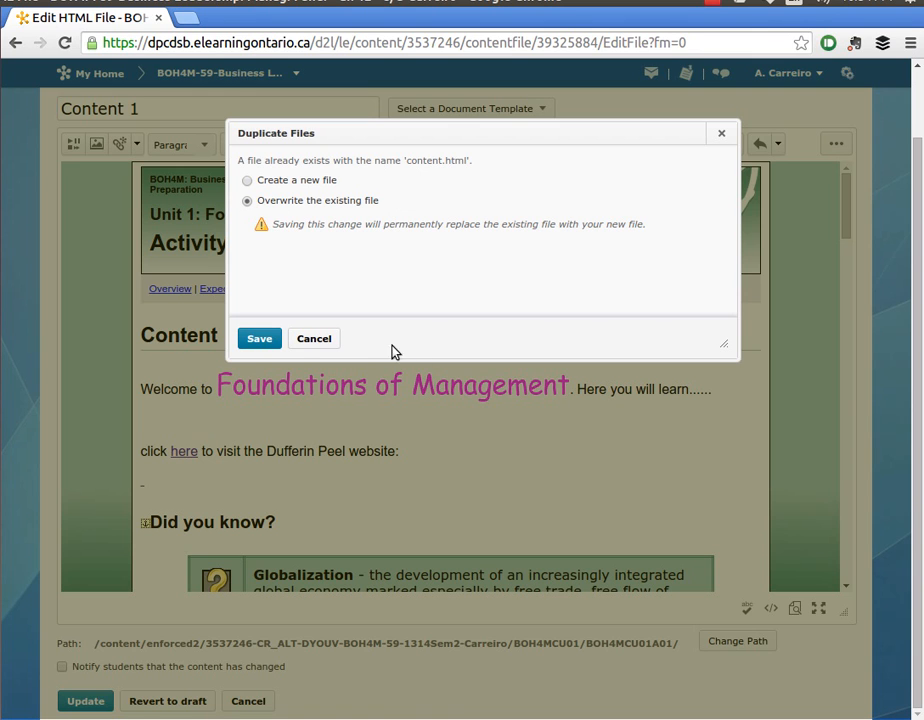
left_click(264, 343)
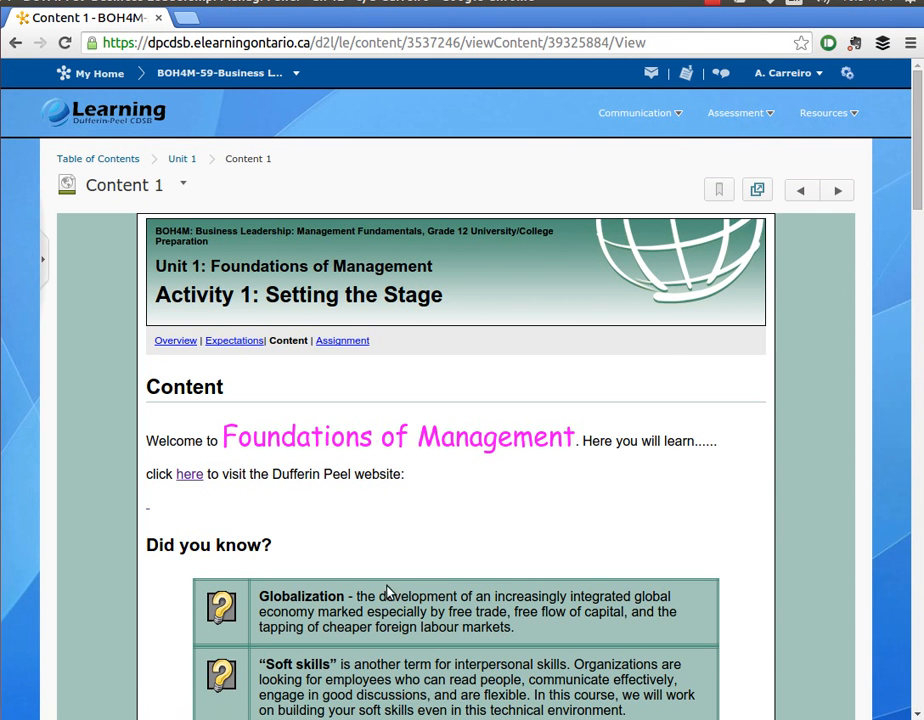
Step: Test the "here" link on the published page and return to the Content 1 page
left_click(190, 476)
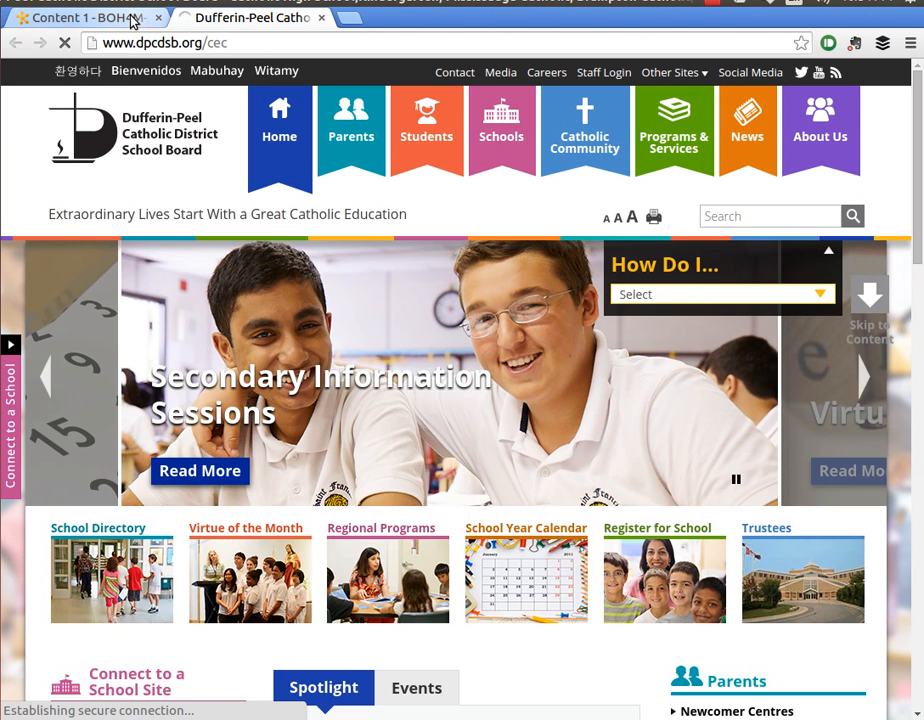
left_click(133, 19)
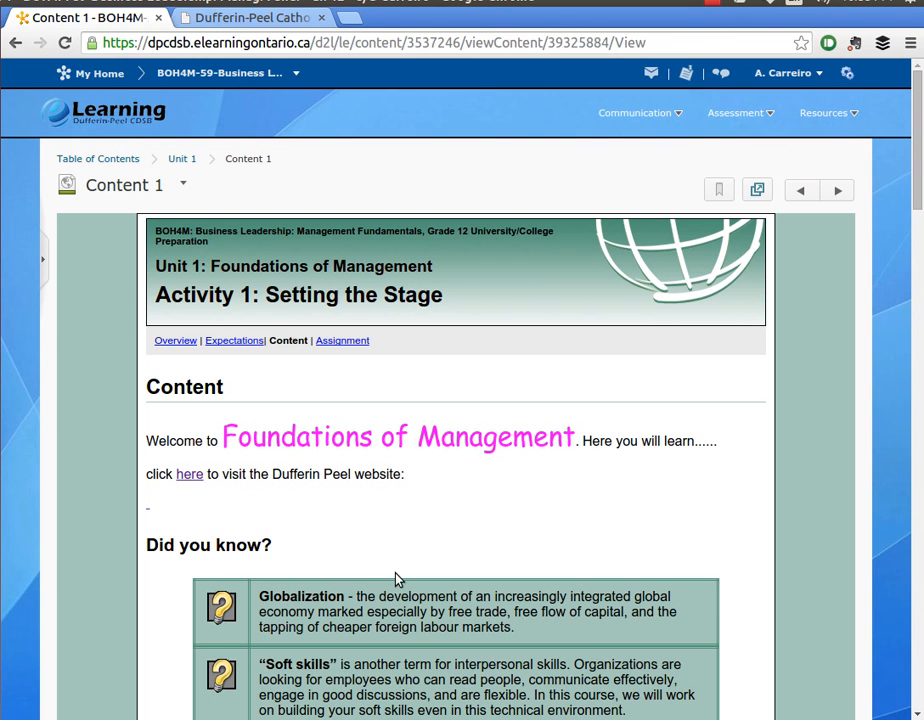
left_click(713, 3)
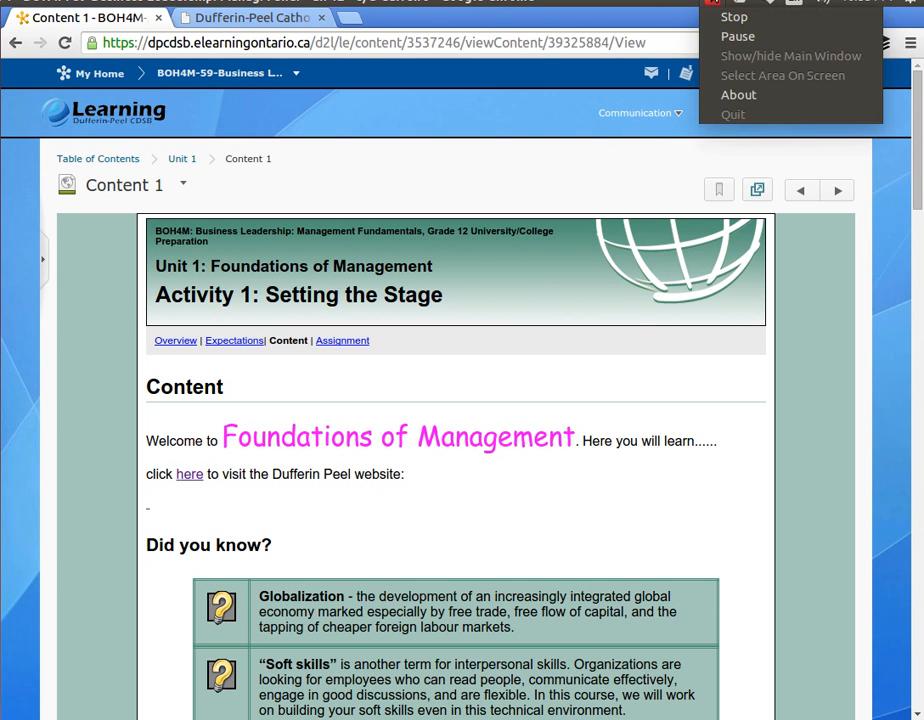